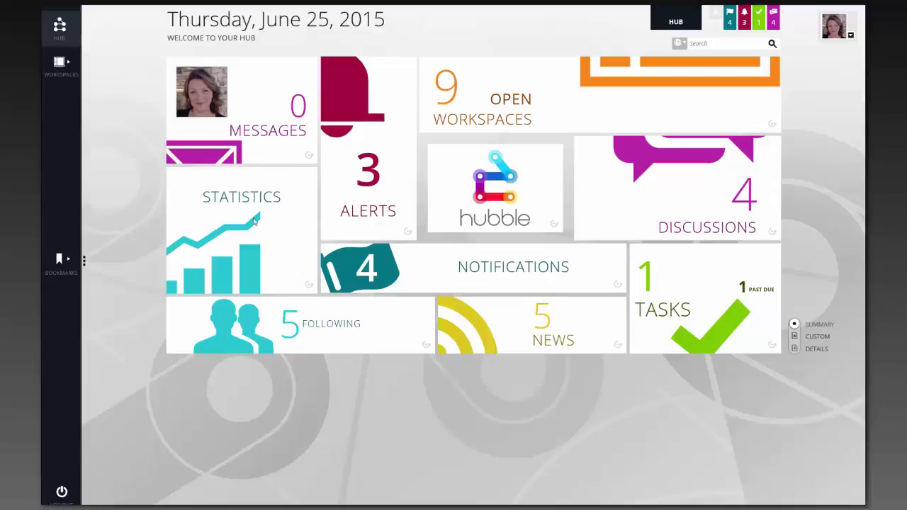
Step: Open the Business Performance Overview workspace and look over its table of contents and cover page views
{"action": "left_click", "coordinate": [57, 78]}
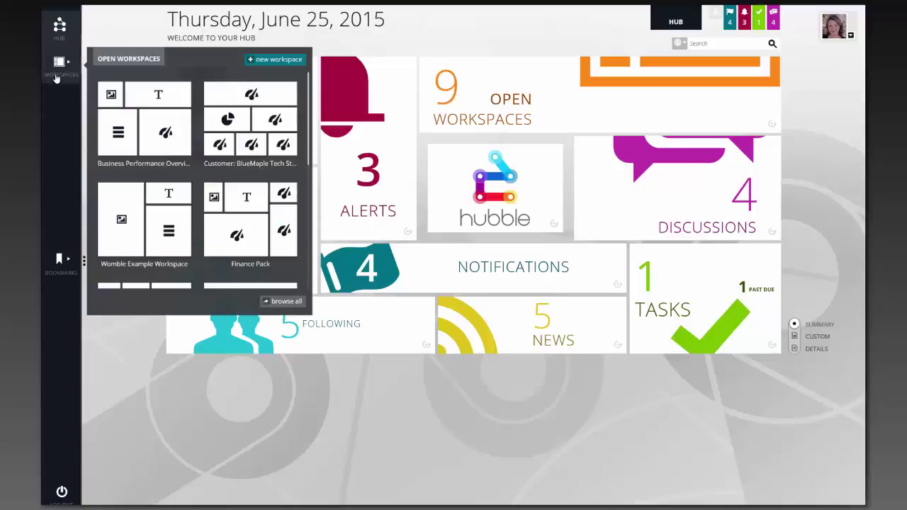
{"action": "left_click", "coordinate": [124, 146]}
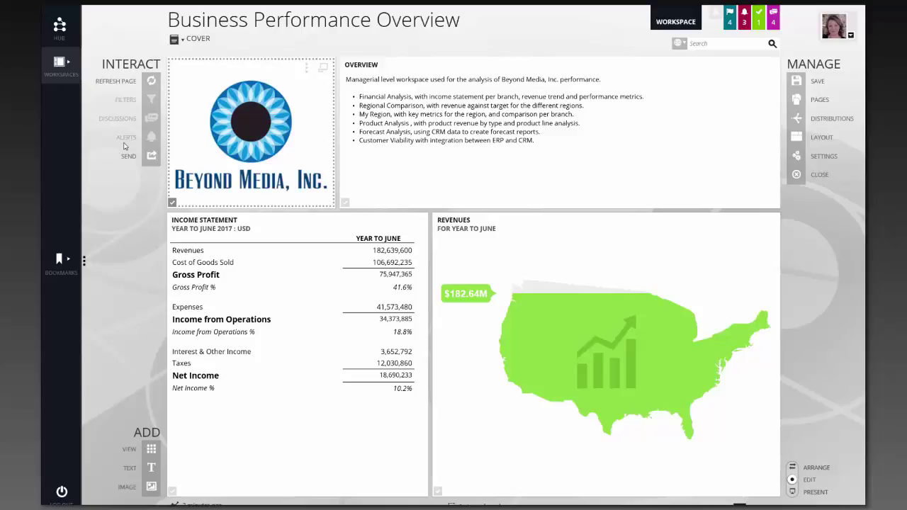
{"action": "left_click", "coordinate": [174, 40]}
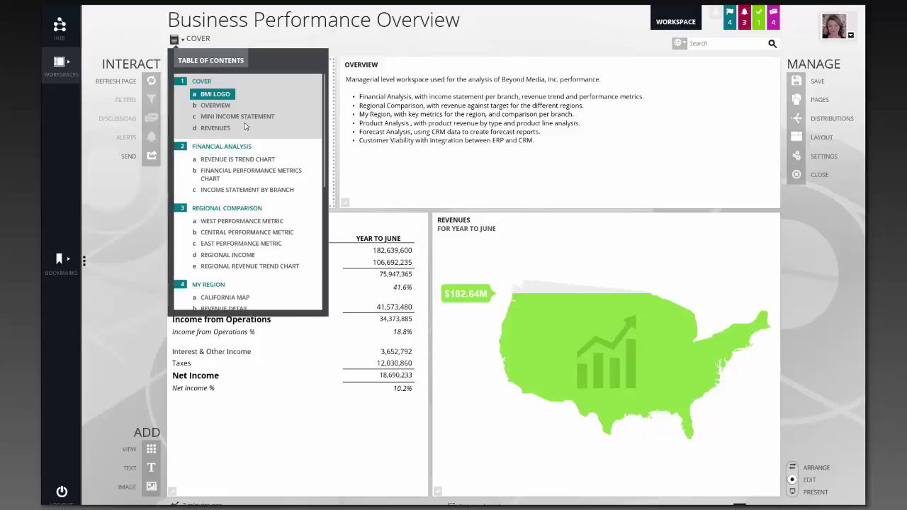
{"action": "left_click", "coordinate": [115, 212]}
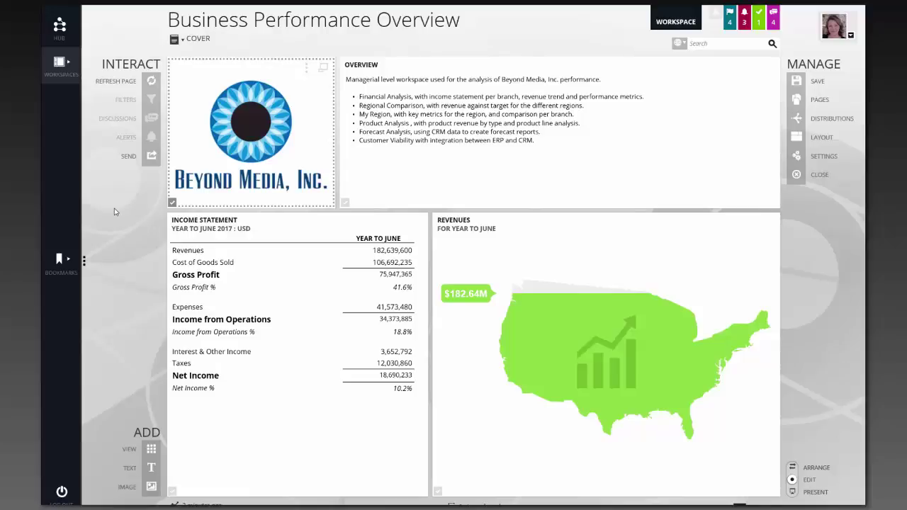
{"action": "left_click", "coordinate": [390, 189]}
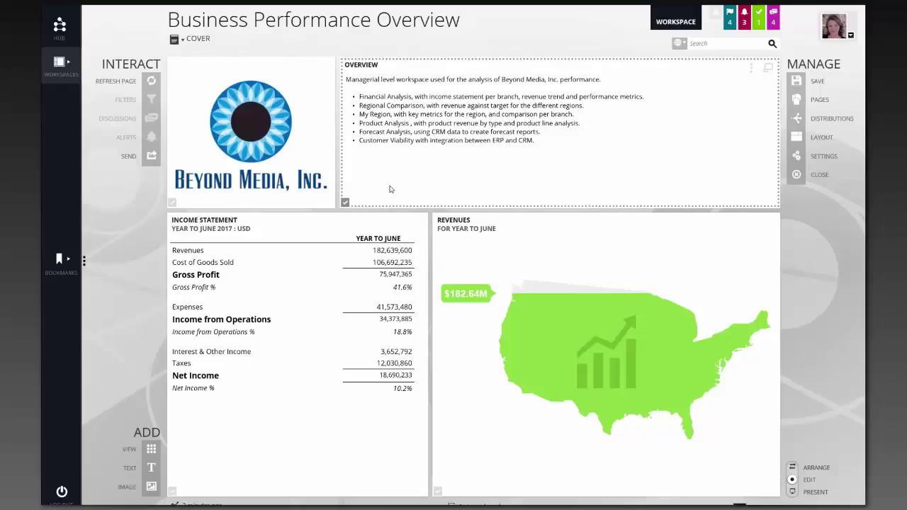
{"action": "left_click", "coordinate": [335, 306]}
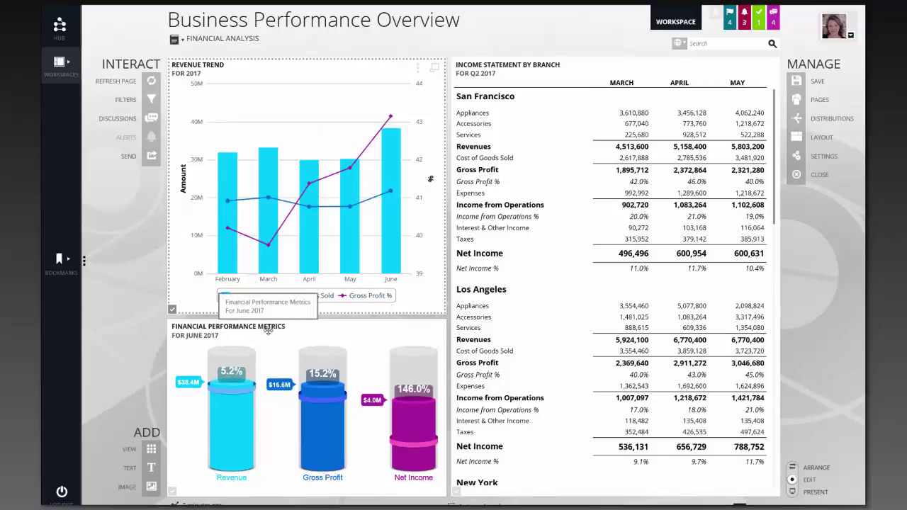
Step: Rearrange the Financial Analysis page: swap the Revenue Trend and Financial Performance Metrics views, widen their column, and apply the two-views-above-one layout
{"action": "left_click_drag", "start_coordinate": [269, 329], "coordinate": [274, 216]}
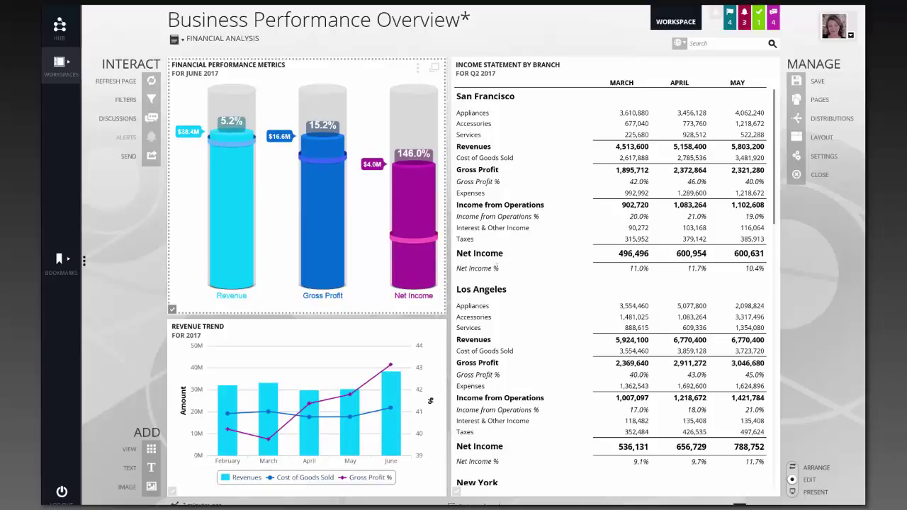
{"action": "left_click_drag", "start_coordinate": [450, 266], "coordinate": [496, 266]}
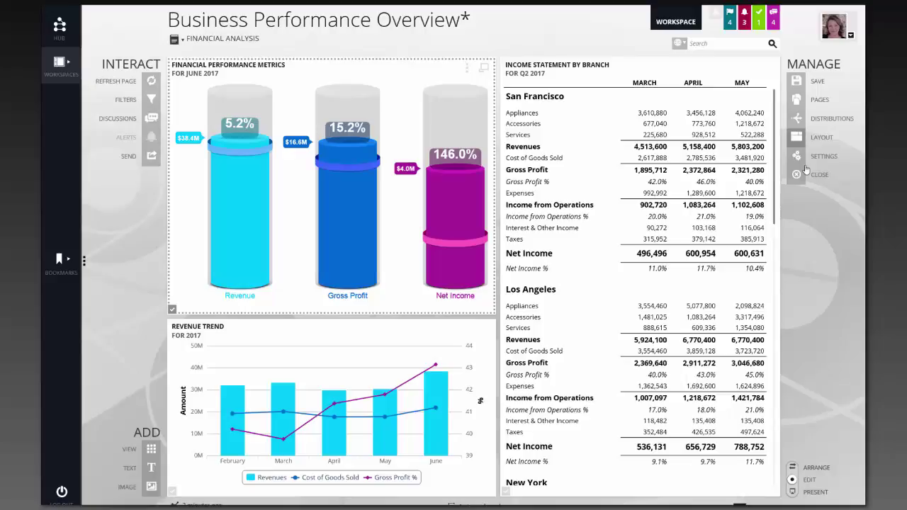
{"action": "left_click", "coordinate": [797, 137]}
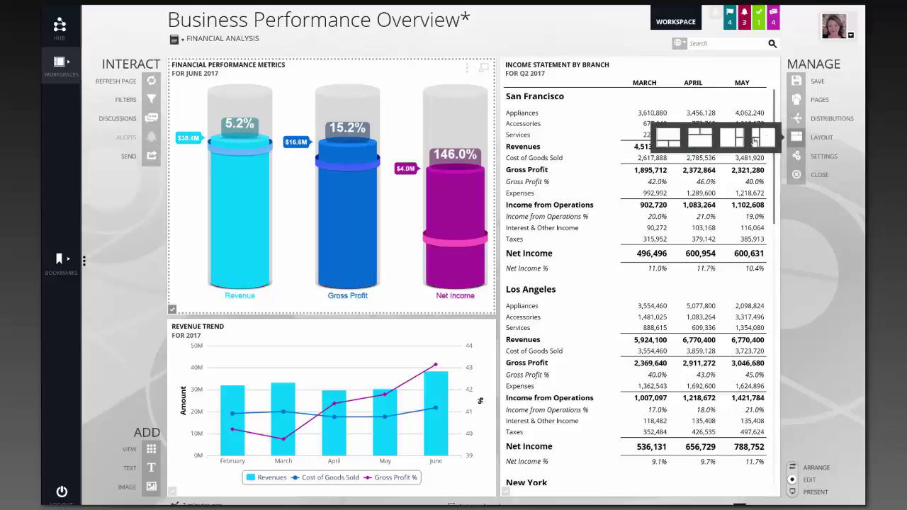
{"action": "left_click", "coordinate": [699, 140]}
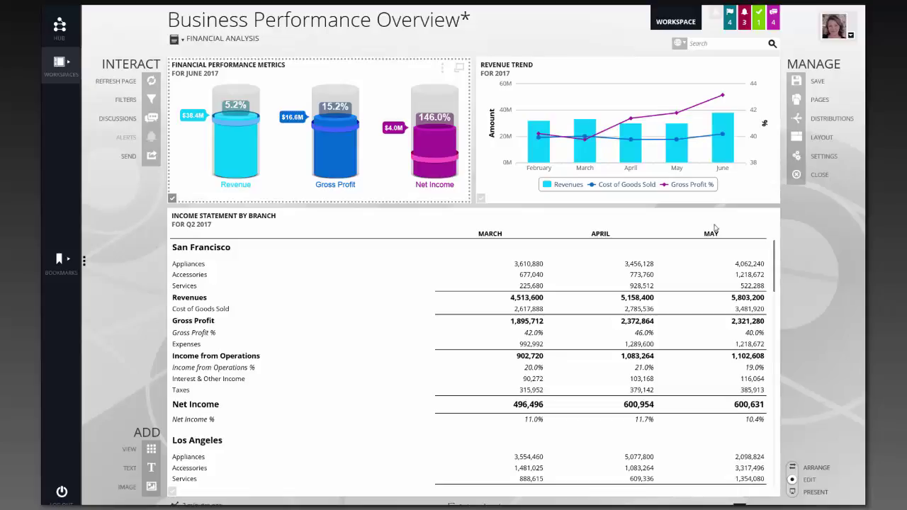
Step: Select all views on the Financial Analysis page and filter their period to June
{"action": "left_click", "coordinate": [451, 505]}
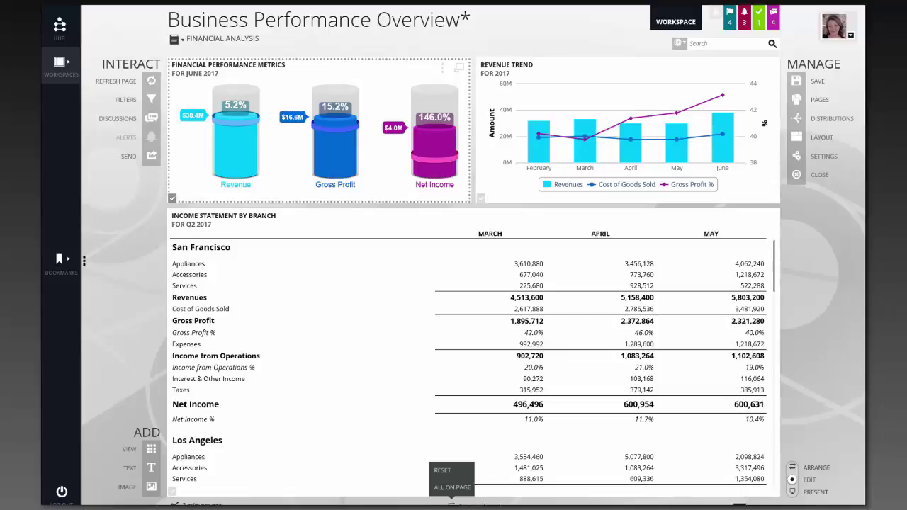
{"action": "left_click", "coordinate": [457, 488]}
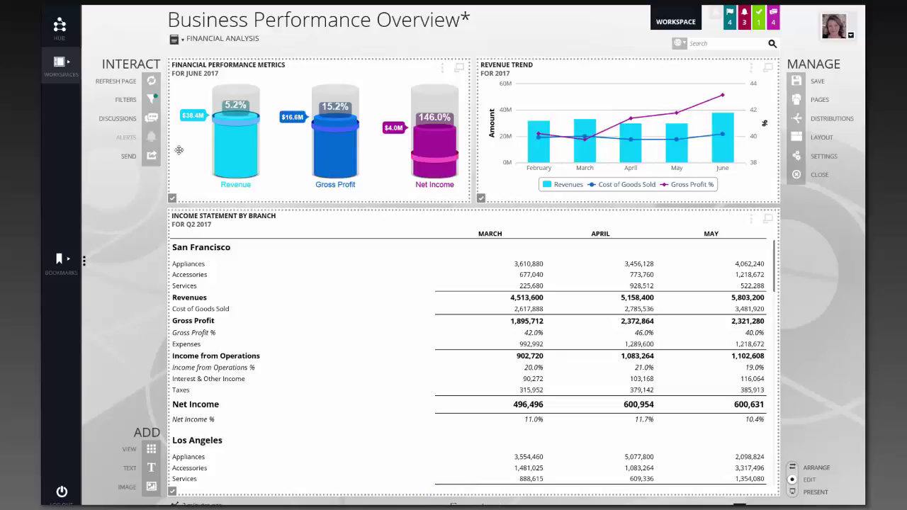
{"action": "left_click", "coordinate": [151, 99]}
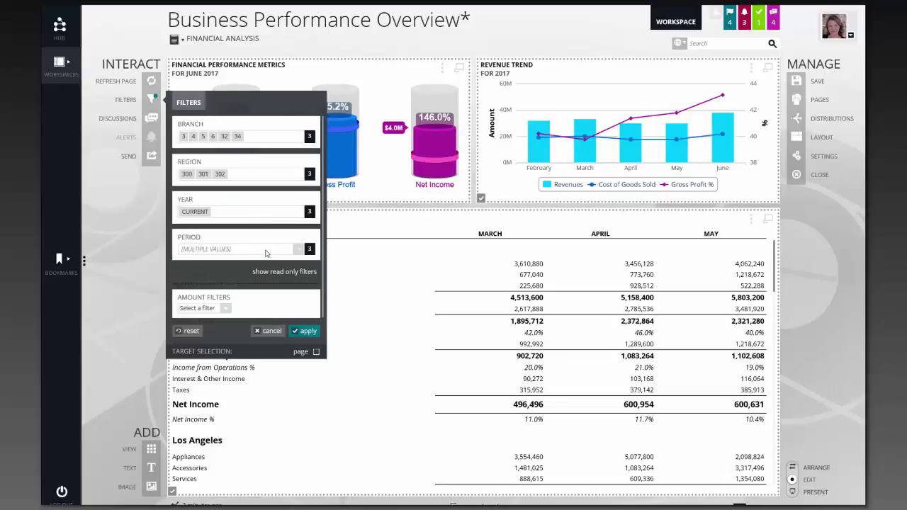
{"action": "left_click", "coordinate": [266, 251]}
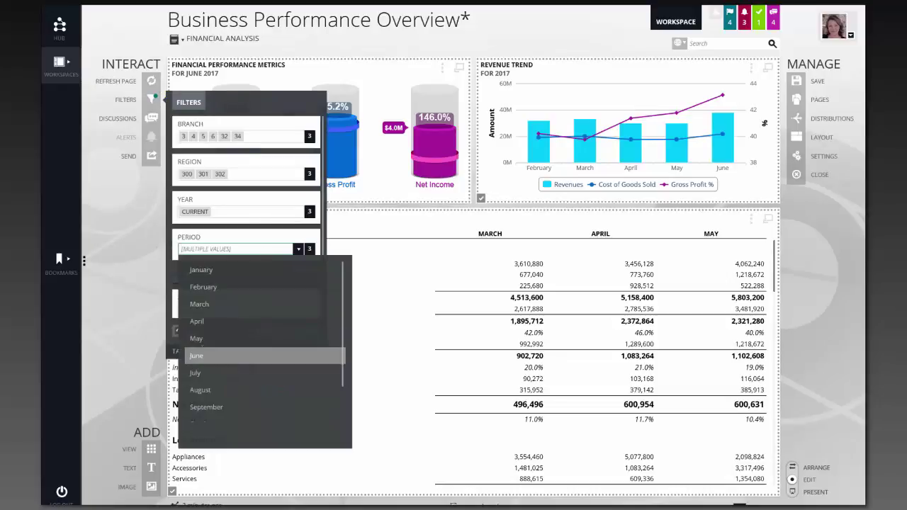
{"action": "left_click", "coordinate": [213, 356]}
{"action": "left_click", "coordinate": [306, 331]}
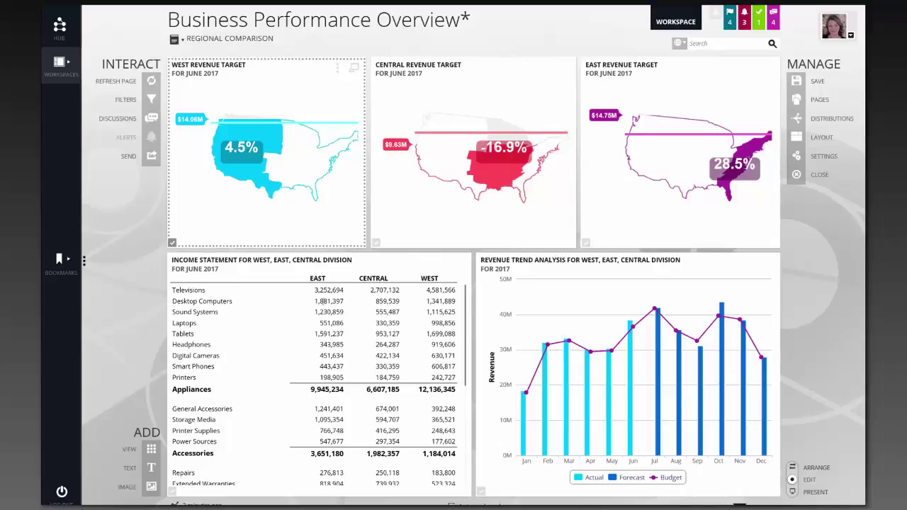
Step: Drill from the regional income statement into the Desktop Computers transactions and the Sound Systems document details, enlarging and closing the drill-down area
{"action": "left_click", "coordinate": [323, 302]}
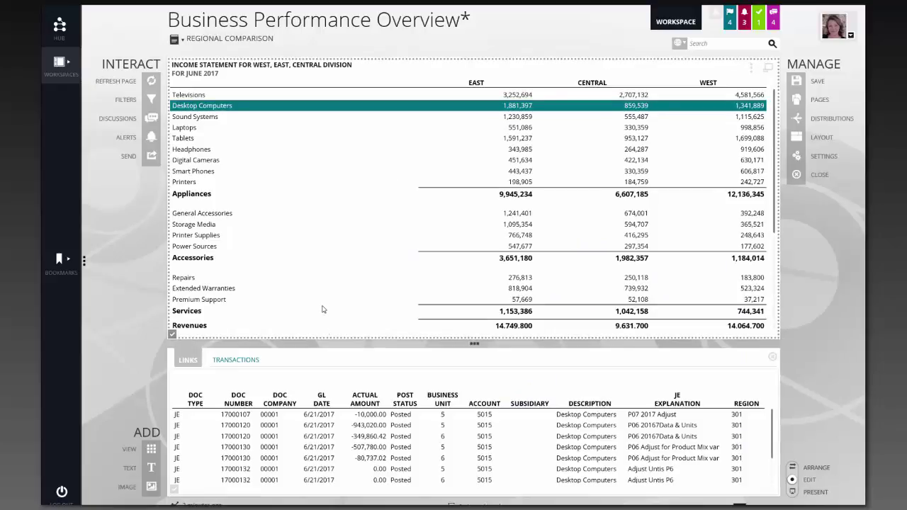
{"action": "left_click_drag", "start_coordinate": [329, 342], "coordinate": [326, 267]}
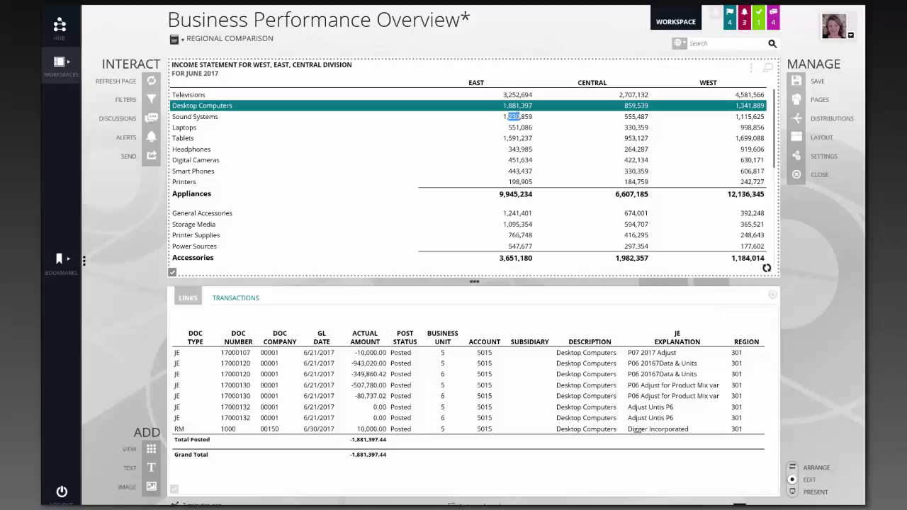
{"action": "left_click", "coordinate": [518, 117]}
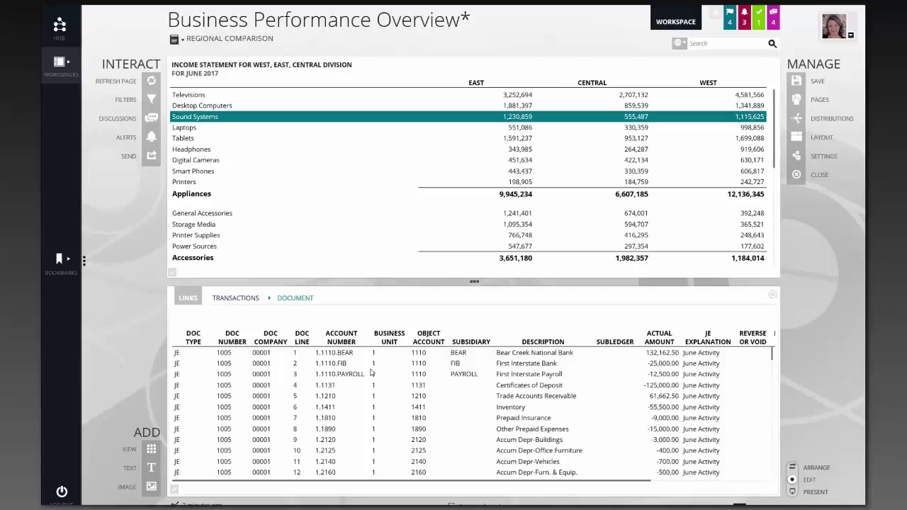
{"action": "left_click", "coordinate": [773, 296]}
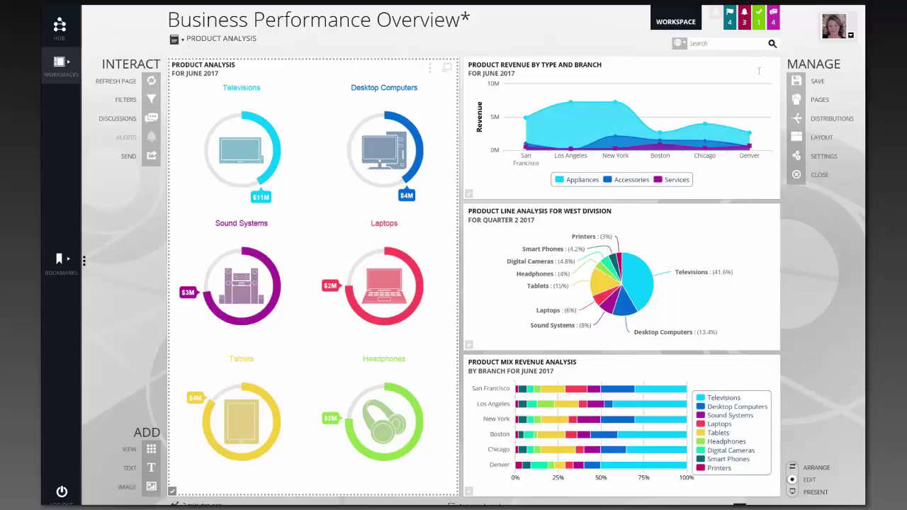
Step: Examine the Product Revenue by Type and Branch chart at full size, with the Appliances series hidden and shown again
{"action": "left_click", "coordinate": [759, 72]}
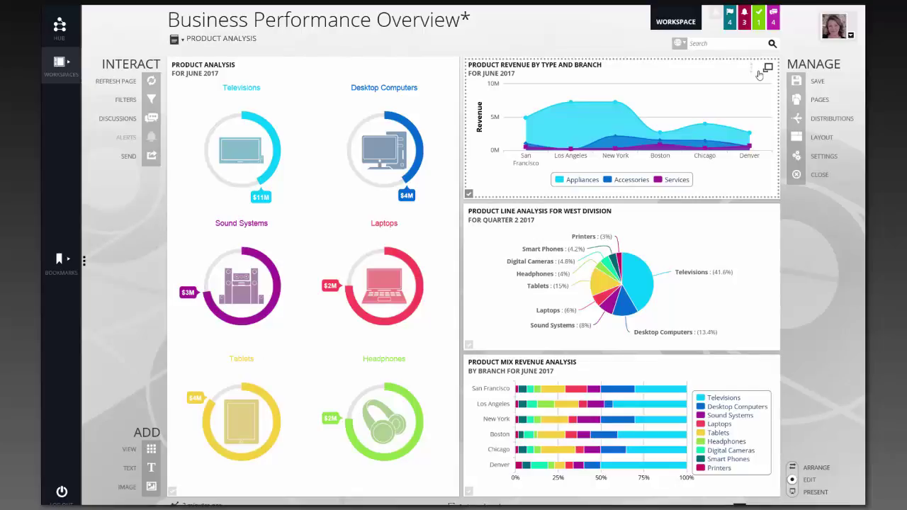
{"action": "left_click", "coordinate": [767, 69]}
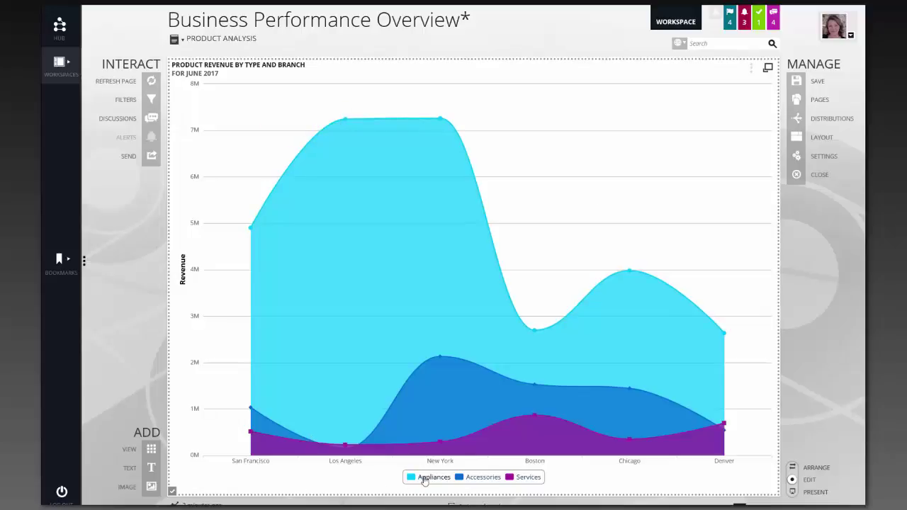
{"action": "left_click", "coordinate": [424, 480]}
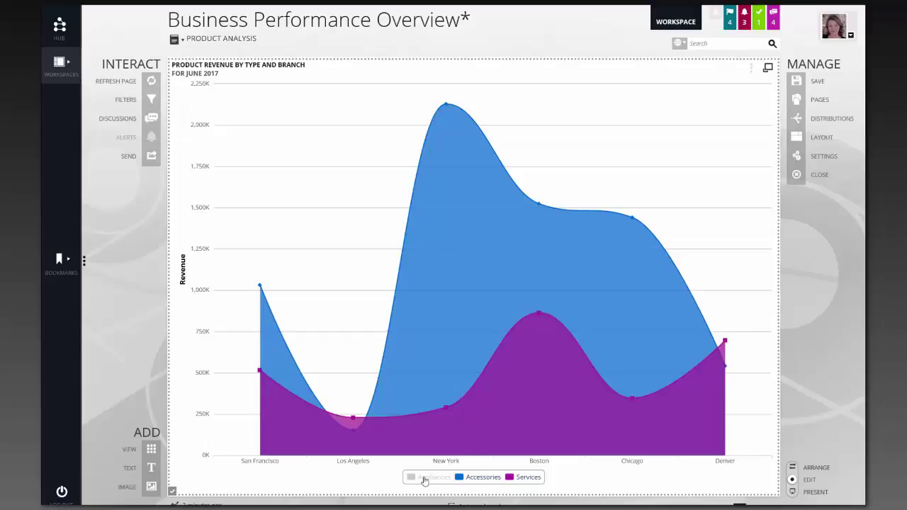
{"action": "left_click", "coordinate": [424, 480]}
{"action": "left_click", "coordinate": [767, 69]}
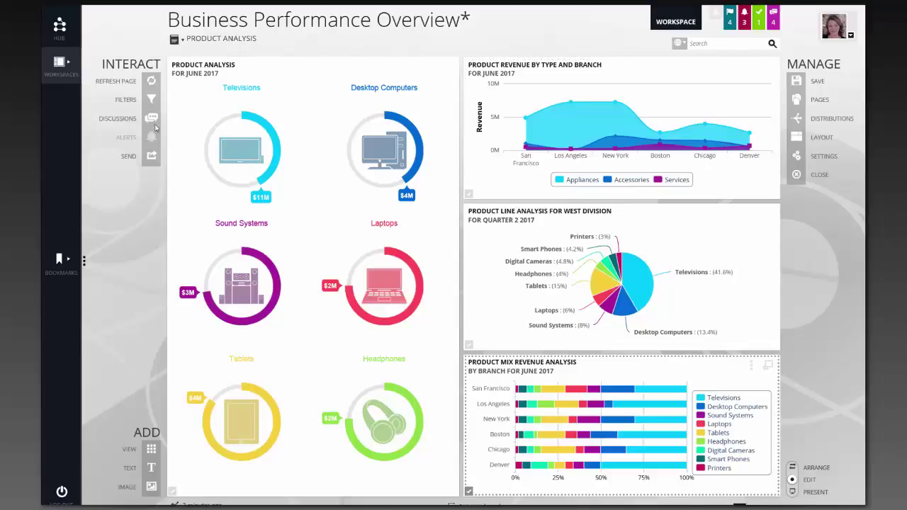
Step: Read the Product Mix Secret discussion and its comments on the product mix chart, and close the discussions
{"action": "left_click", "coordinate": [150, 121]}
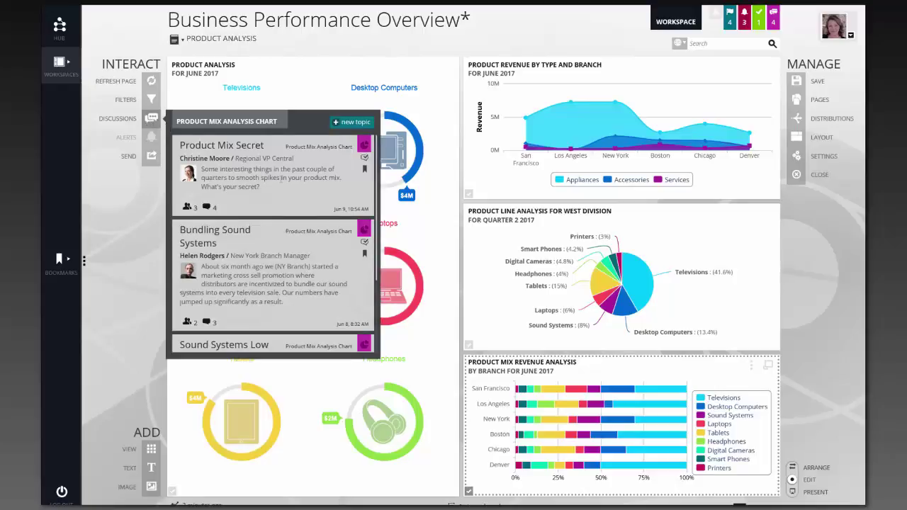
{"action": "left_click", "coordinate": [281, 178]}
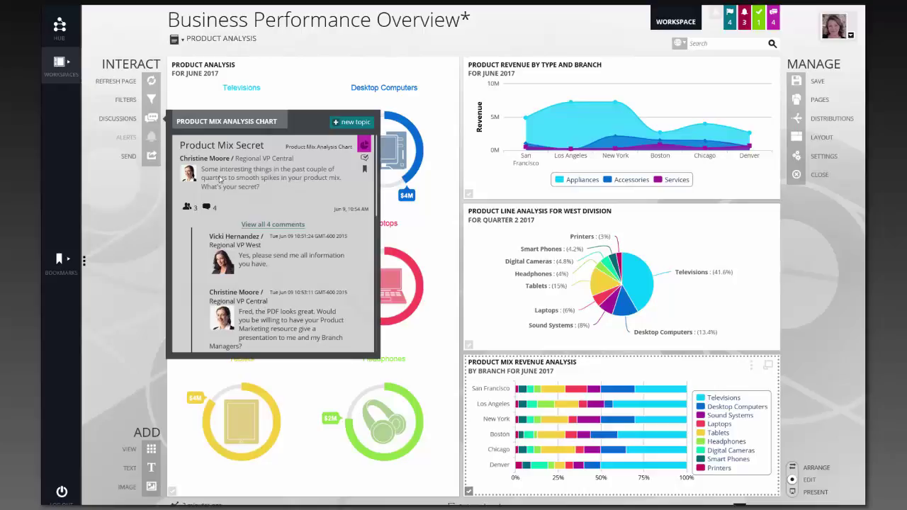
{"action": "left_click", "coordinate": [142, 237]}
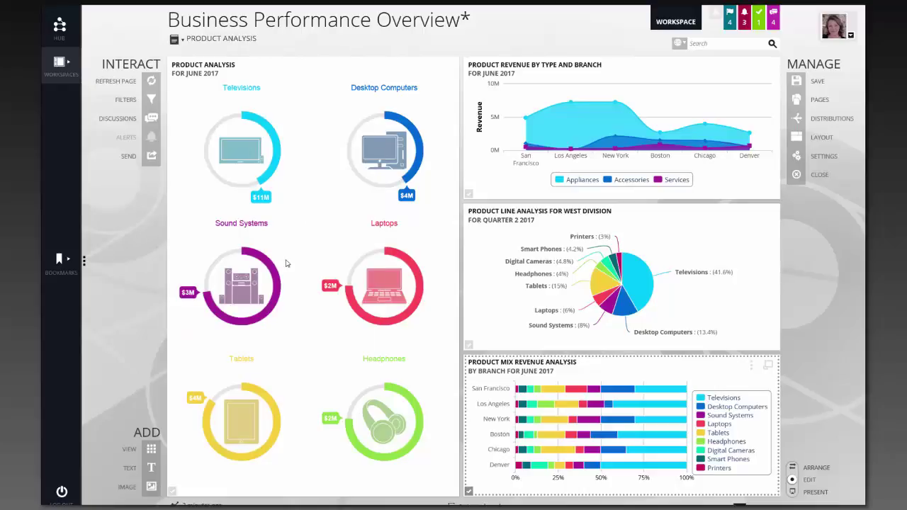
{"action": "mouse_move", "coordinate": [578, 388]}
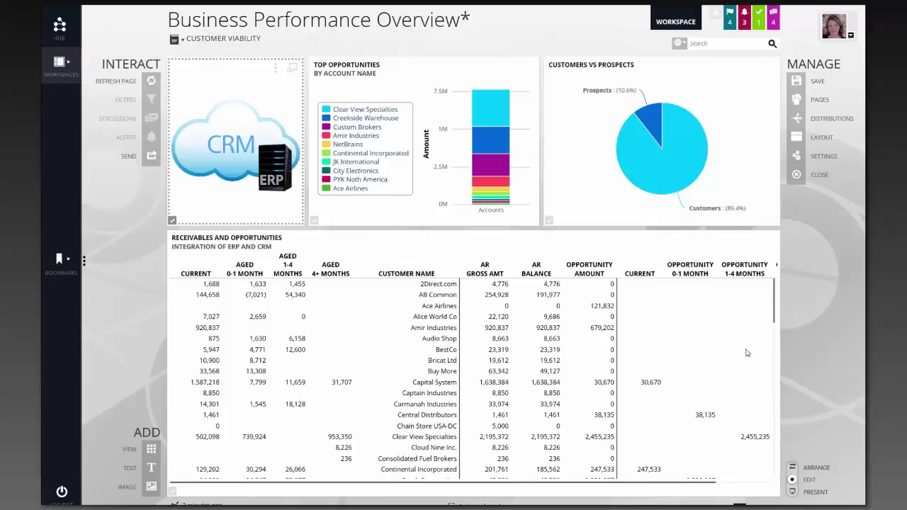
Step: View the details of the Customers Over 90 Days Past Due alert and the Review Finance Pack task
{"action": "left_click", "coordinate": [744, 29]}
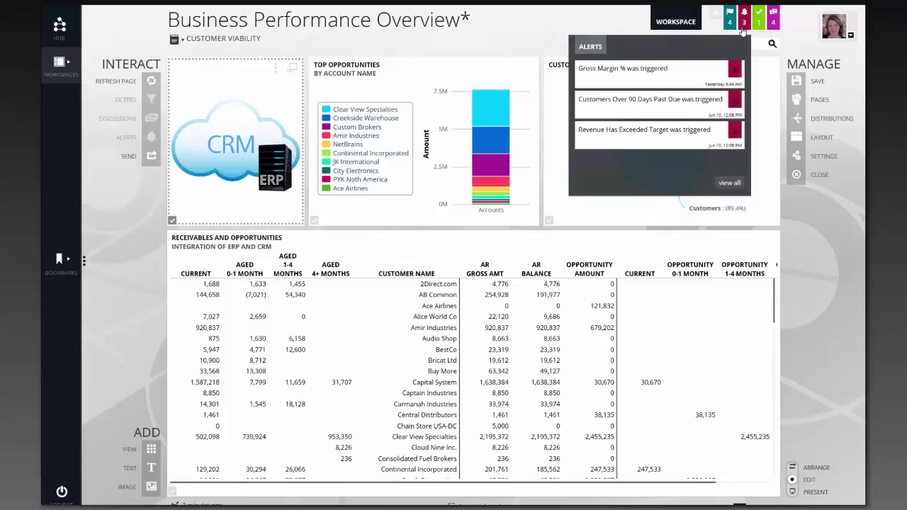
{"action": "left_click", "coordinate": [684, 111]}
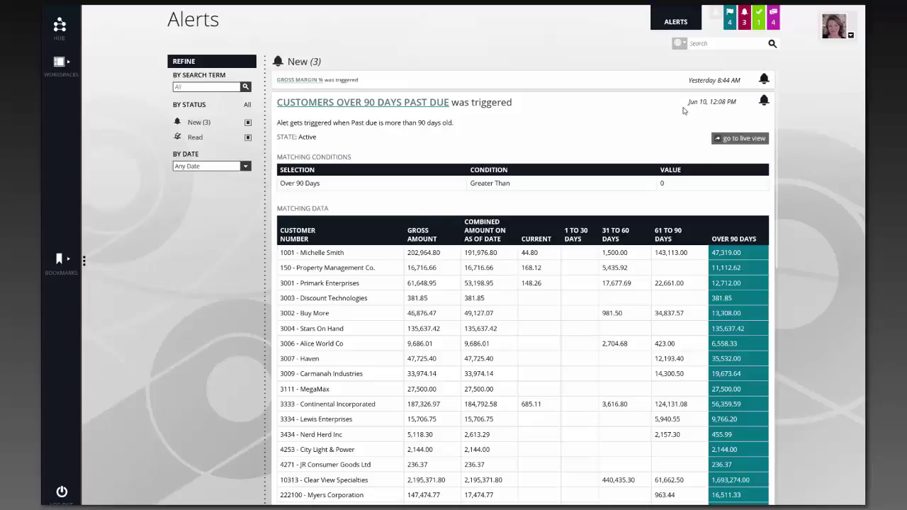
{"action": "left_click", "coordinate": [760, 25]}
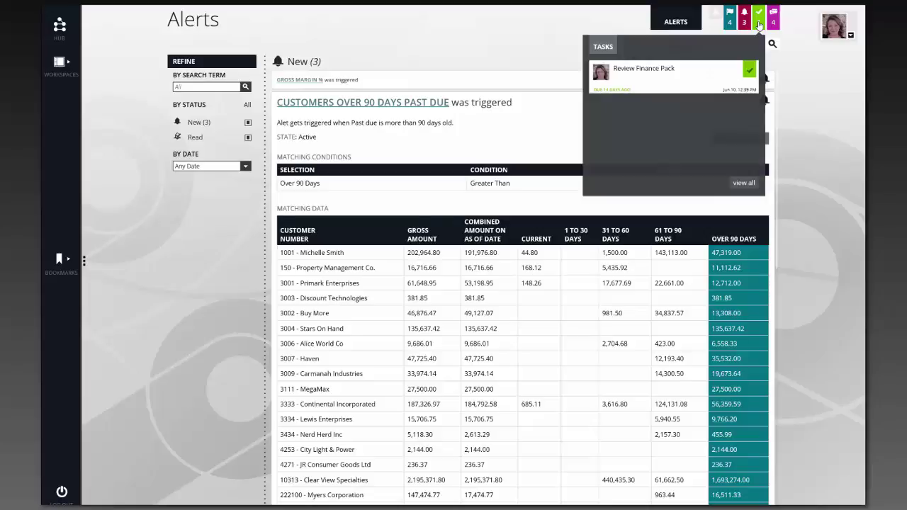
{"action": "left_click", "coordinate": [674, 76]}
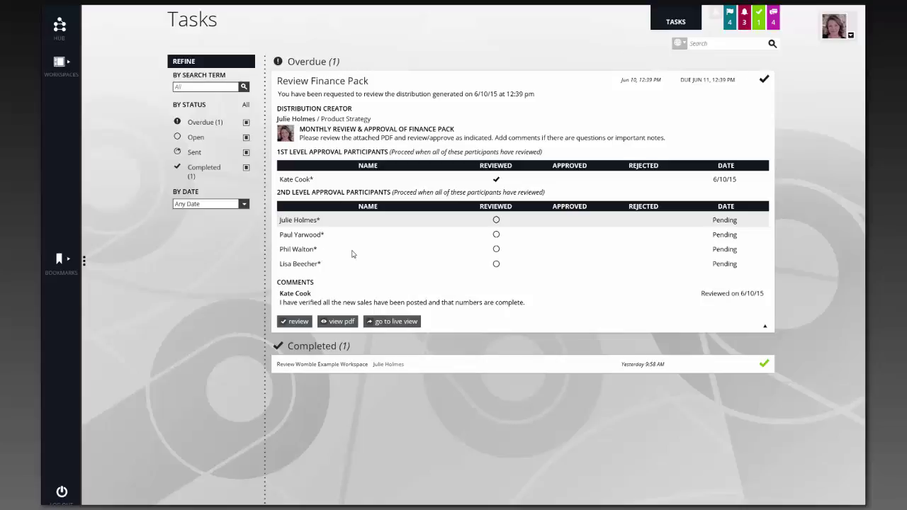
Step: View the expanded statistics in the personal profile and return to the hub
{"action": "left_click", "coordinate": [832, 32]}
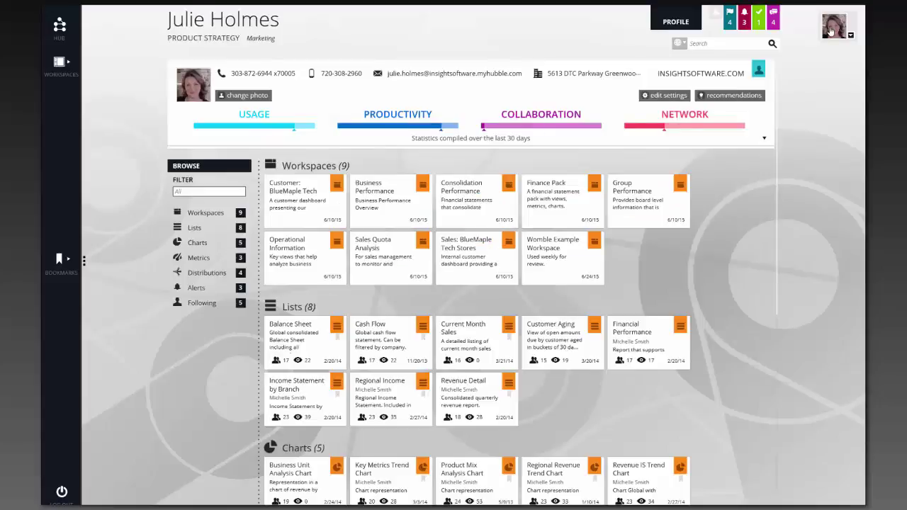
{"action": "left_click", "coordinate": [764, 141]}
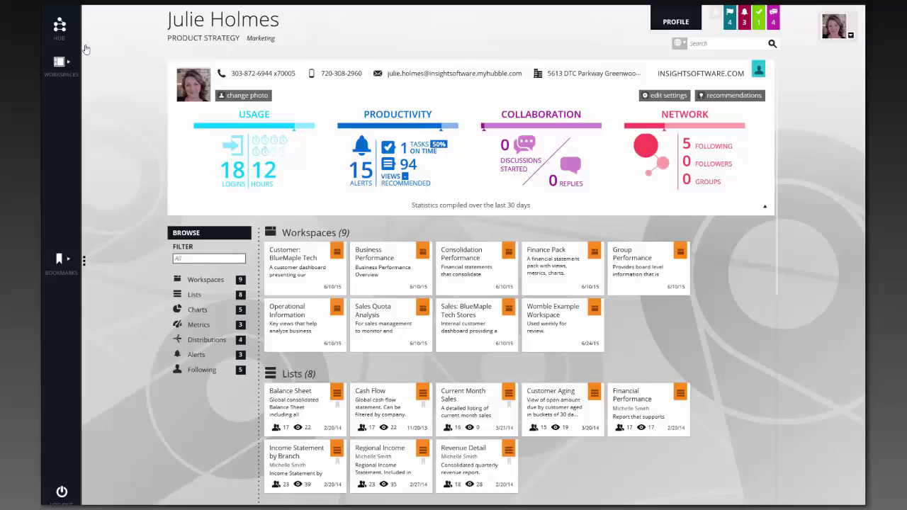
{"action": "left_click", "coordinate": [59, 27]}
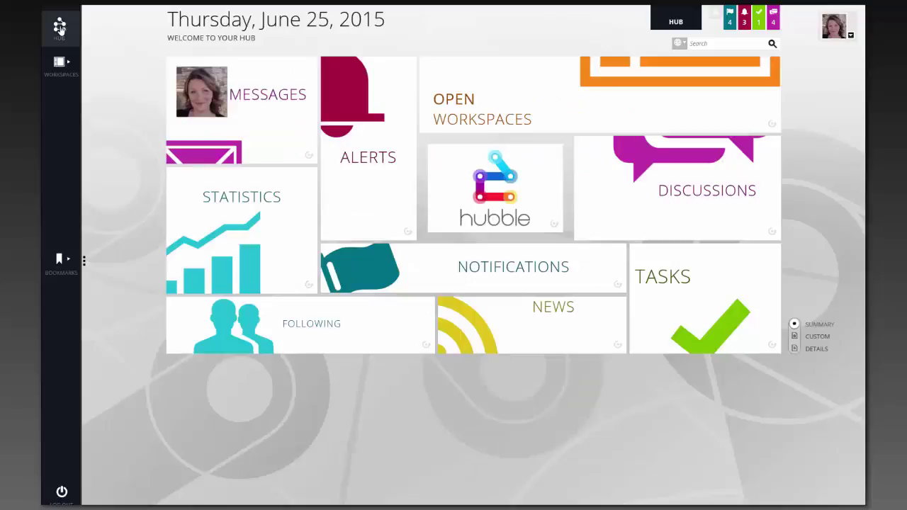